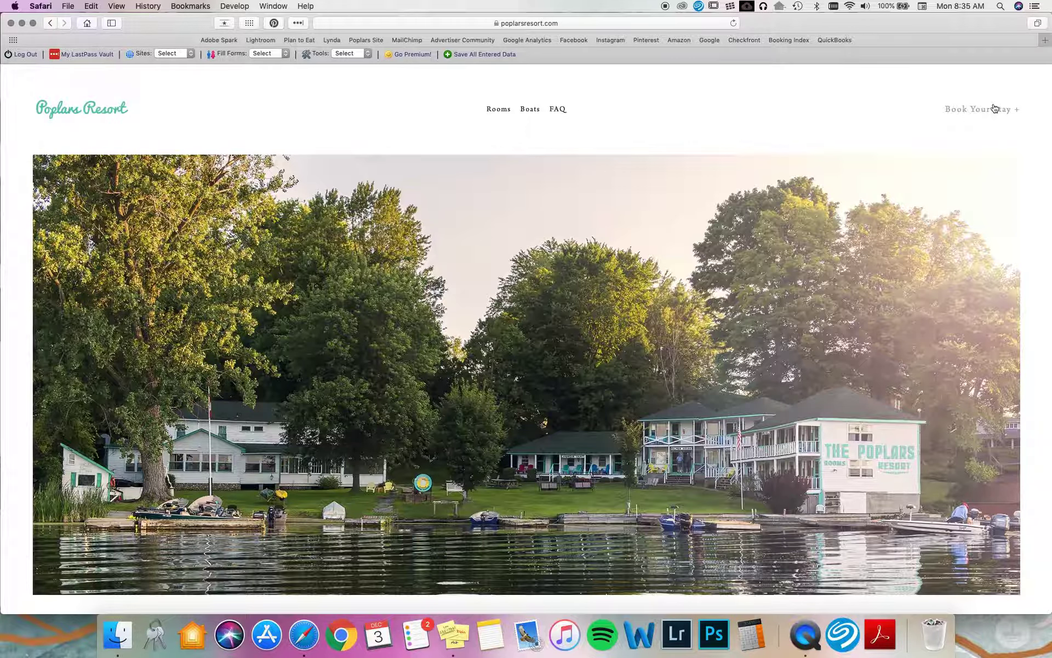
# Step: Load the Book Your Stay page by adding /reservation to the site's URL
pyautogui.click(607, 25)
pyautogui.click(607, 26)
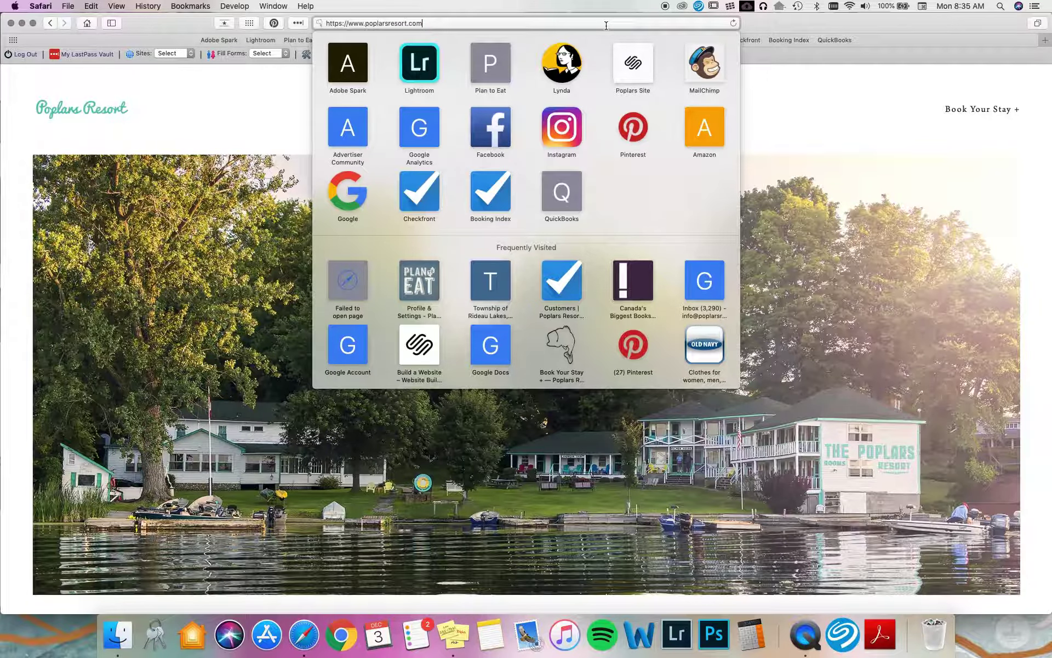
pyautogui.write('/reservatio')
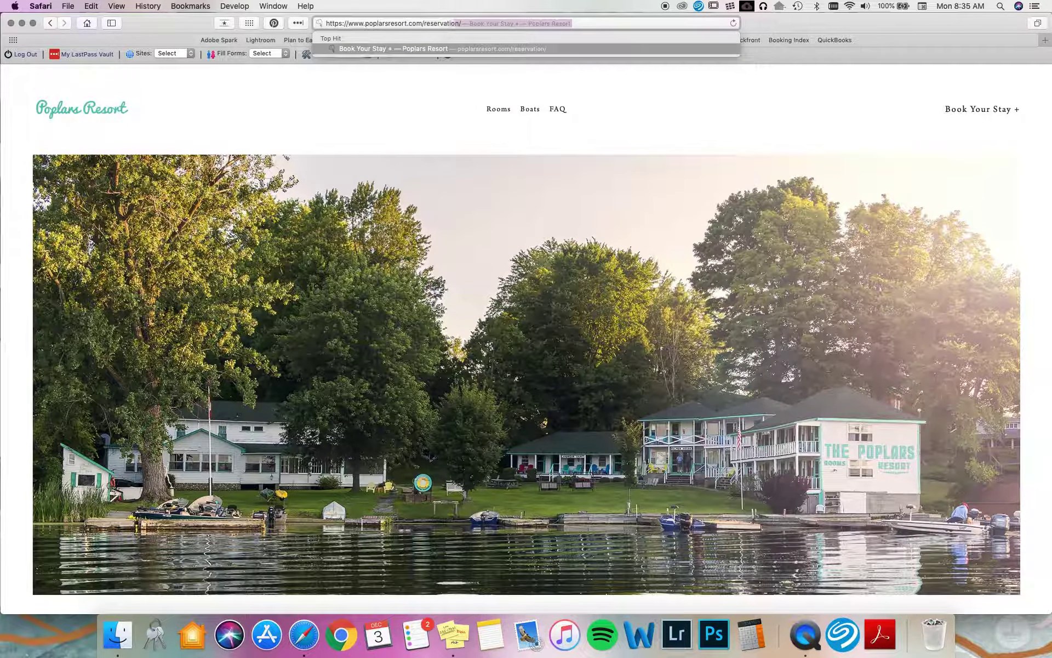
pyautogui.press('Return')
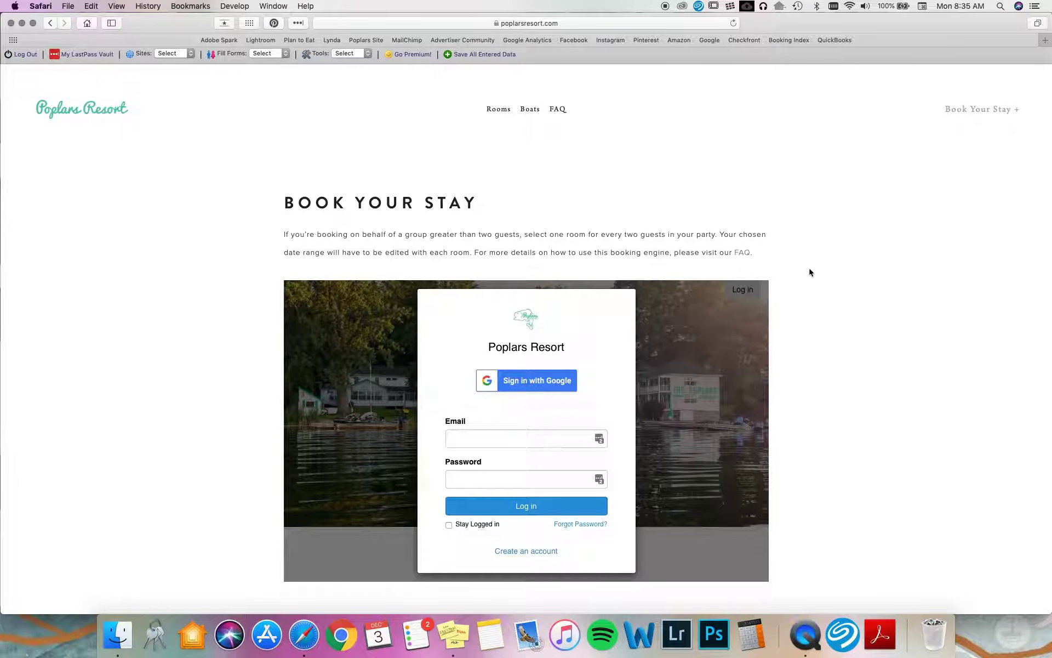
pyautogui.scroll(-2, 810, 272)
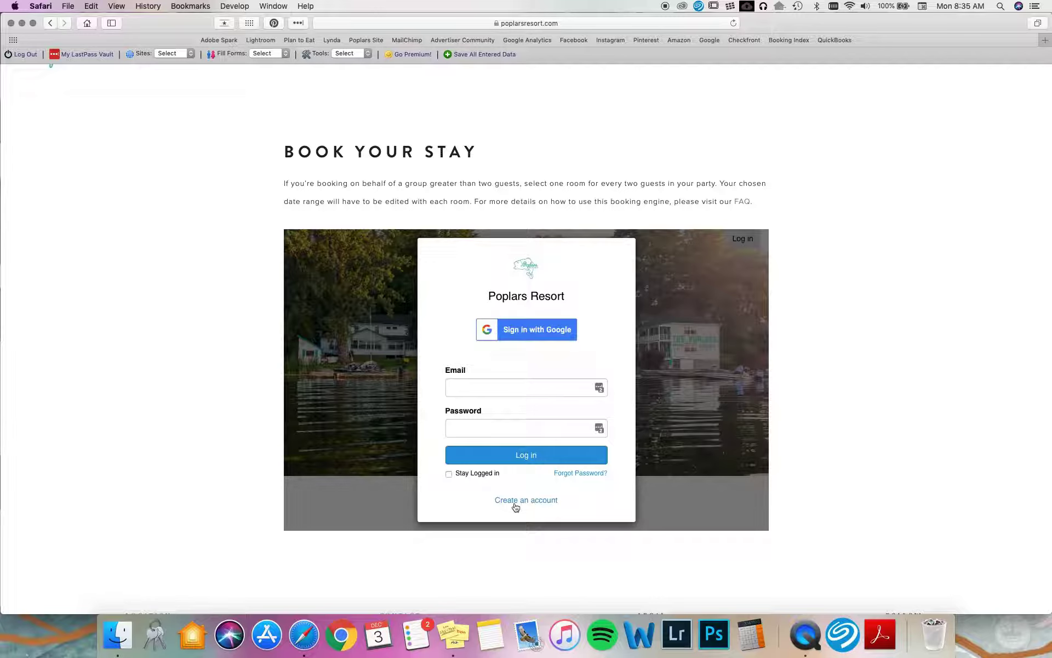
# Step: Log in with the guest's email and password, re-entering the password after the first attempt fails
pyautogui.click(489, 387)
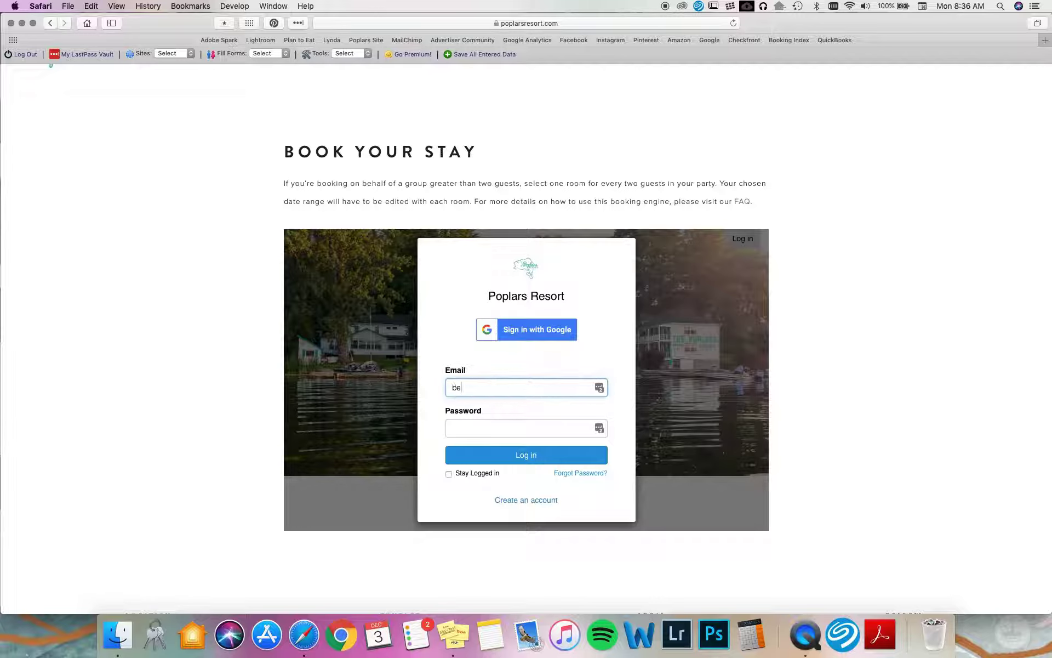
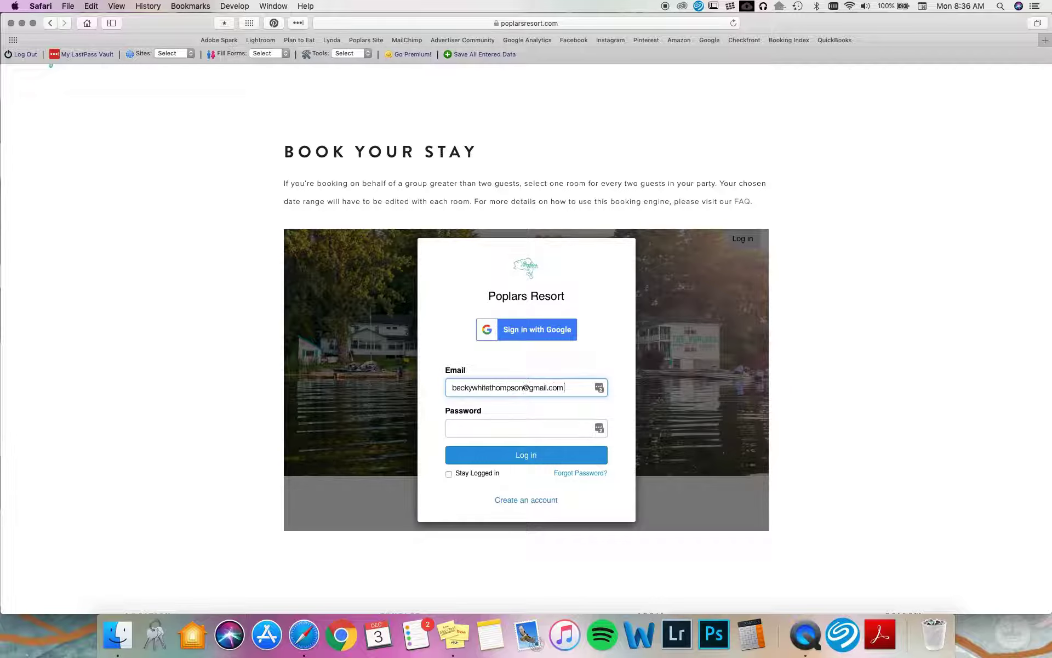
pyautogui.press('Tab')
pyautogui.write('•••••••')
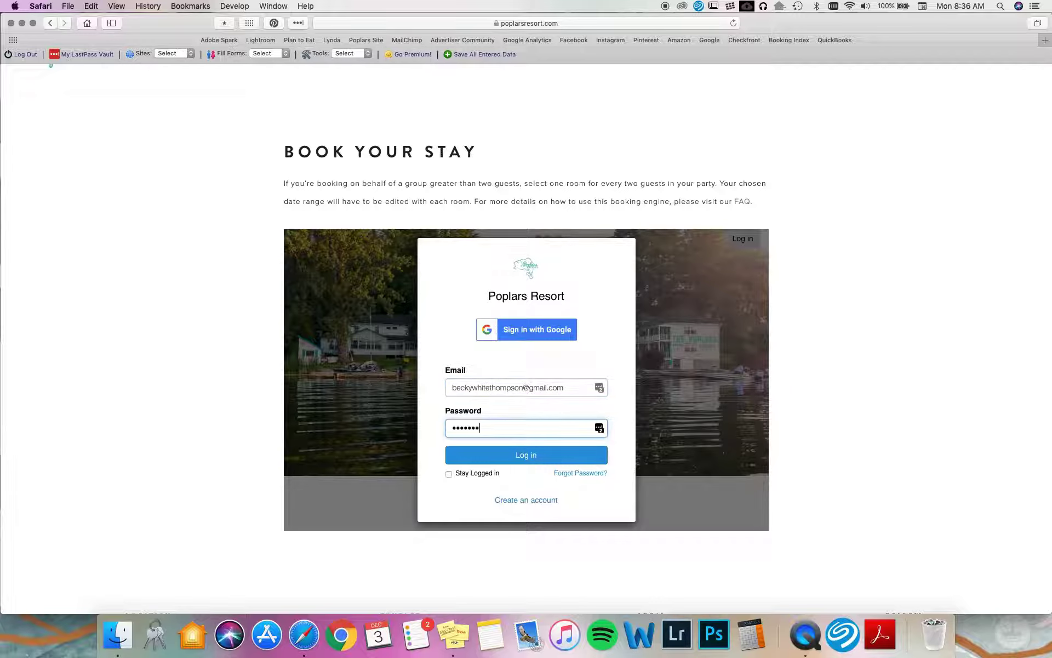
pyautogui.write('••••••')
pyautogui.press('Return')
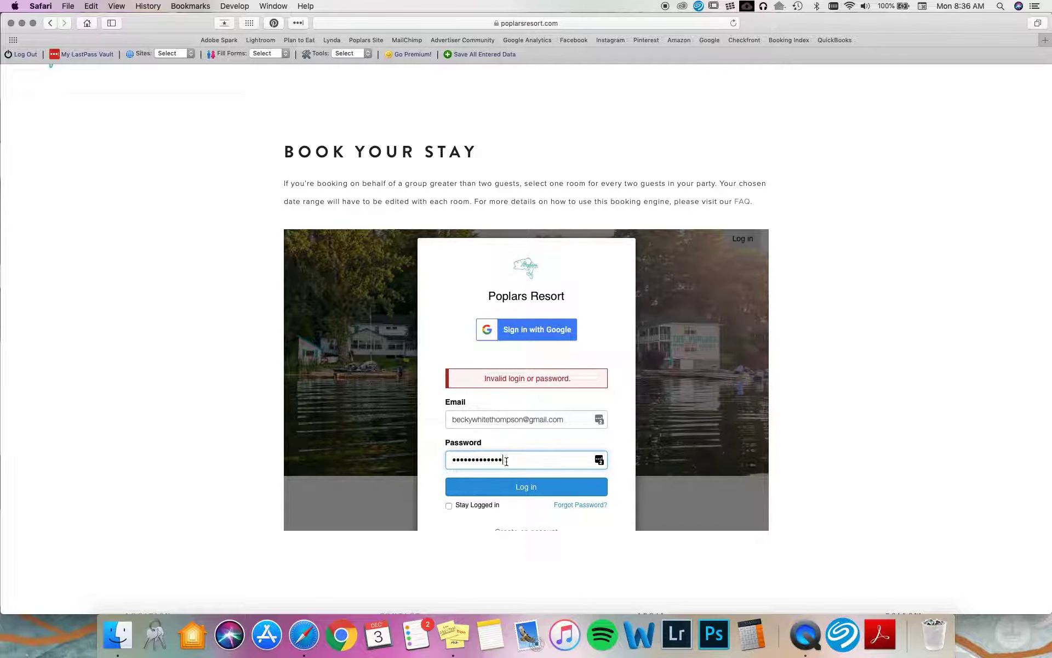
pyautogui.doubleClick(506, 461)
pyautogui.write('••••••••••••••')
pyautogui.press('Return')
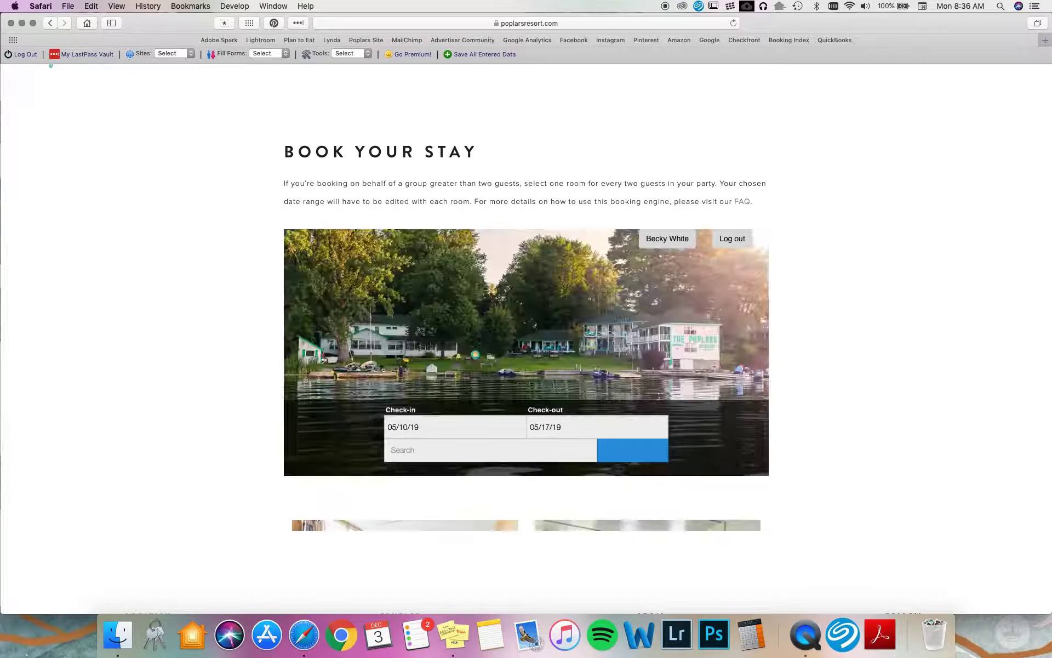
# Step: Open the guest's account and locate the Jun 1–8 2019 Ward Hall #6 booking
pyautogui.scroll(-3, 742, 313)
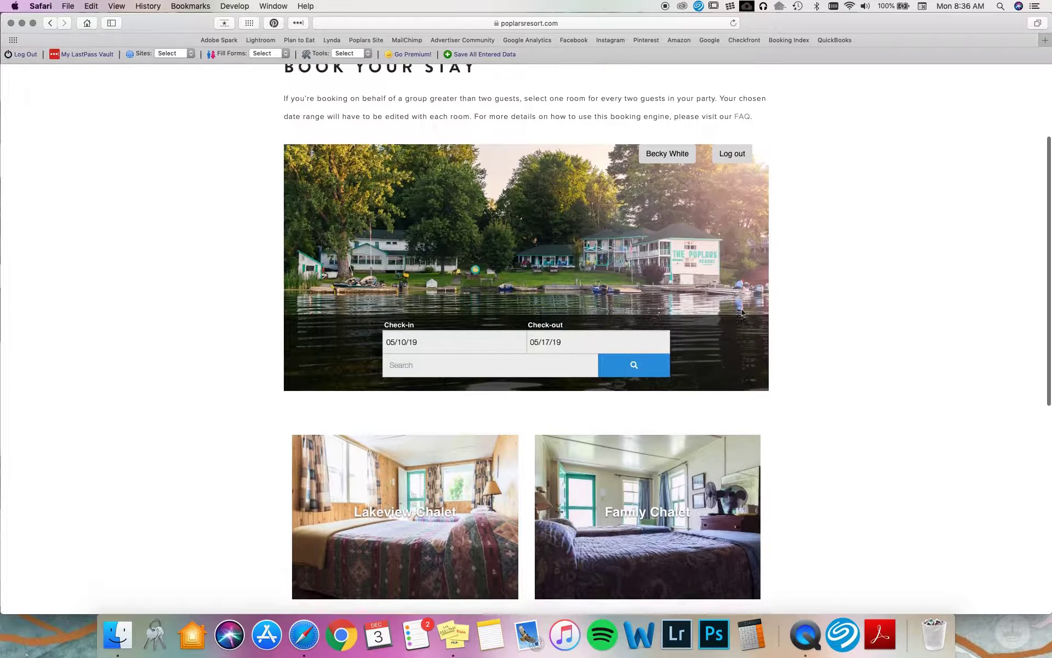
pyautogui.scroll(1, 742, 312)
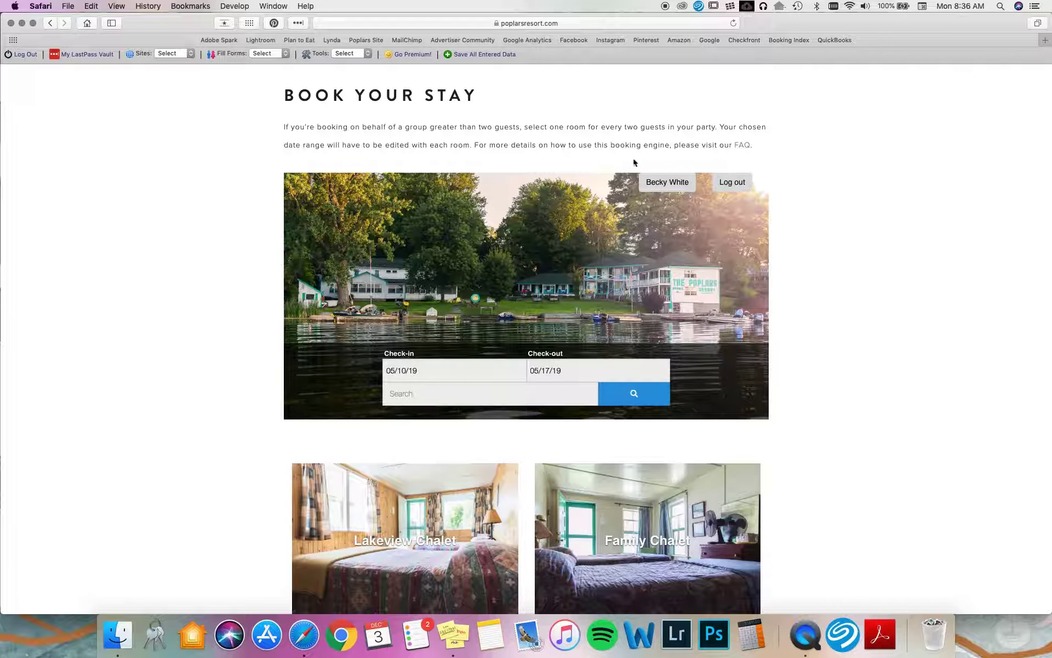
pyautogui.click(665, 184)
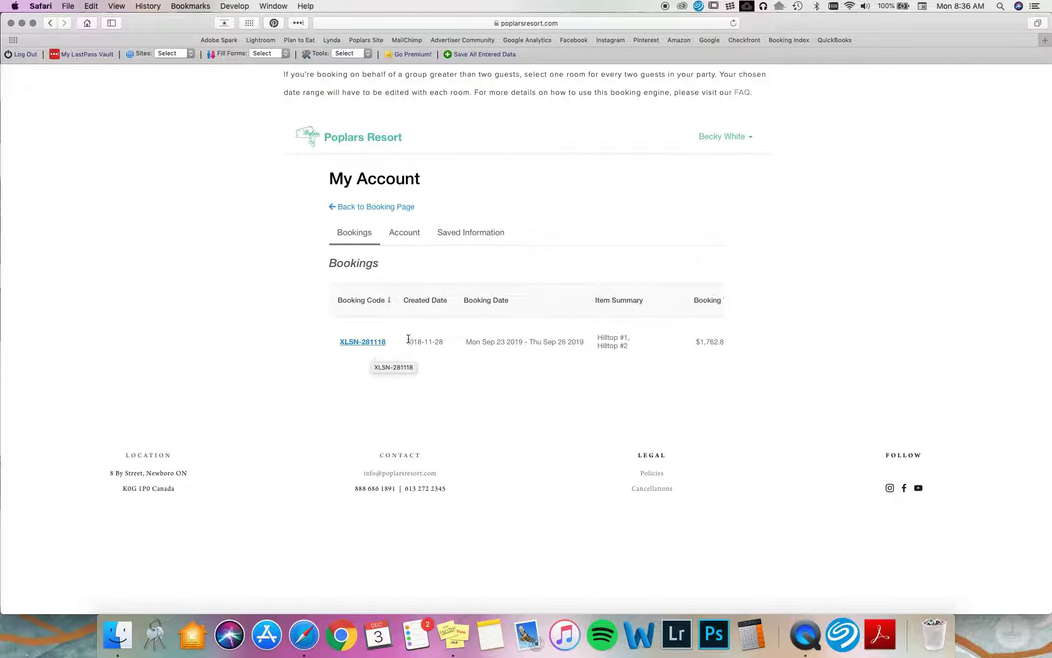
pyautogui.scroll(5, 408, 340)
pyautogui.scroll(-3, 409, 342)
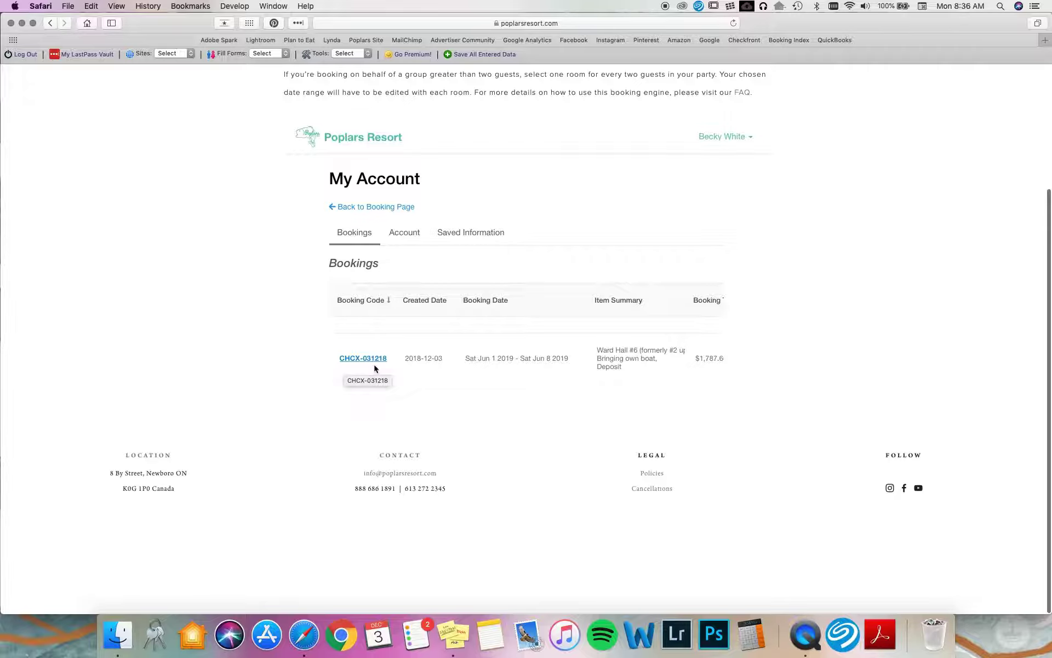
pyautogui.click(362, 358)
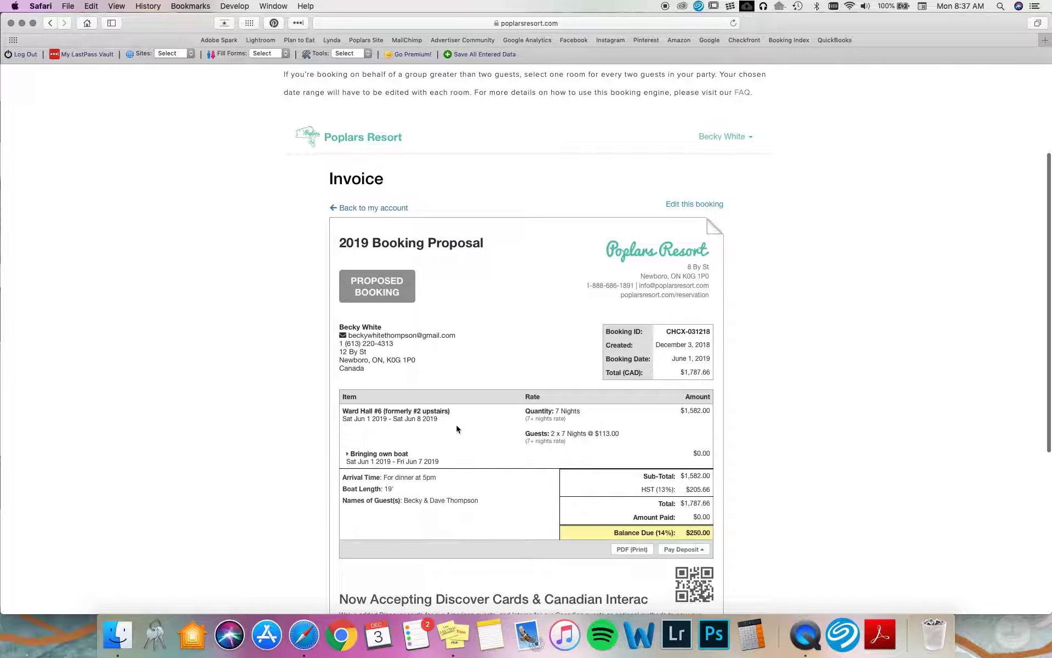
pyautogui.click(693, 204)
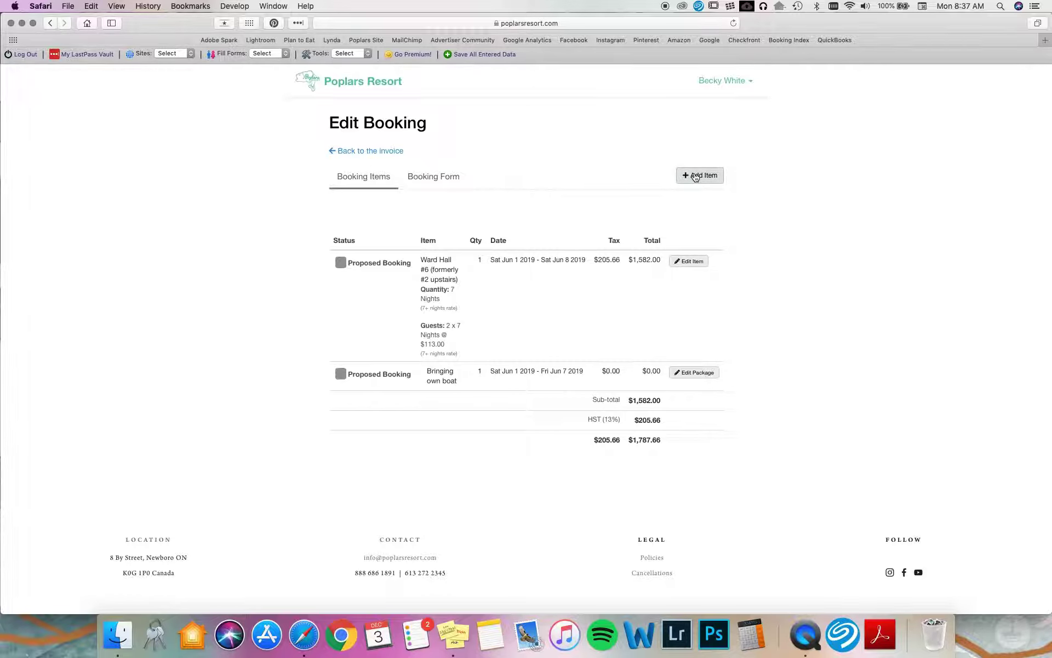
pyautogui.click(695, 177)
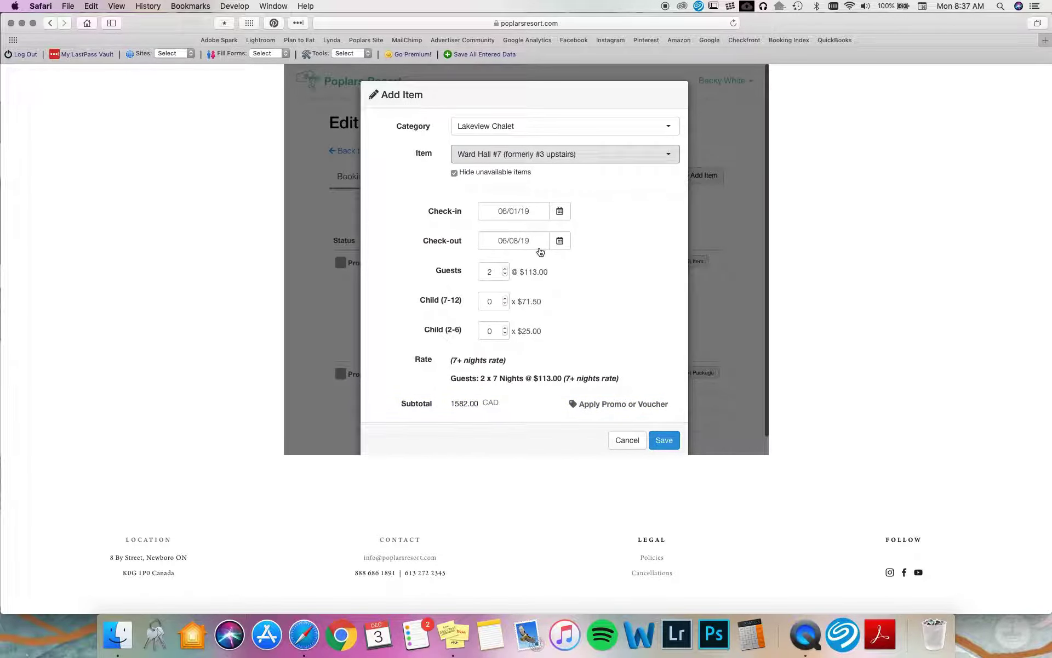
# Step: Save Ward Hall #7 for 06/01/19–06/08/19 with 2 guests as a new booking item
pyautogui.click(662, 440)
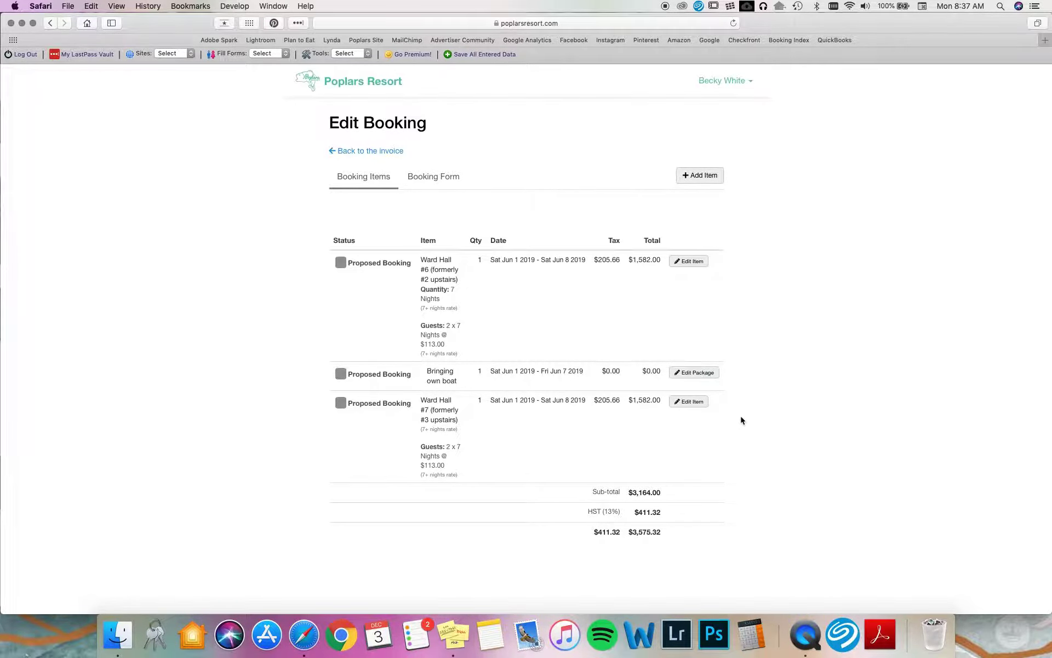
# Step: Review the updated $3,575.32 invoice before paying the $500.00 deposit
pyautogui.scroll(-5, 741, 417)
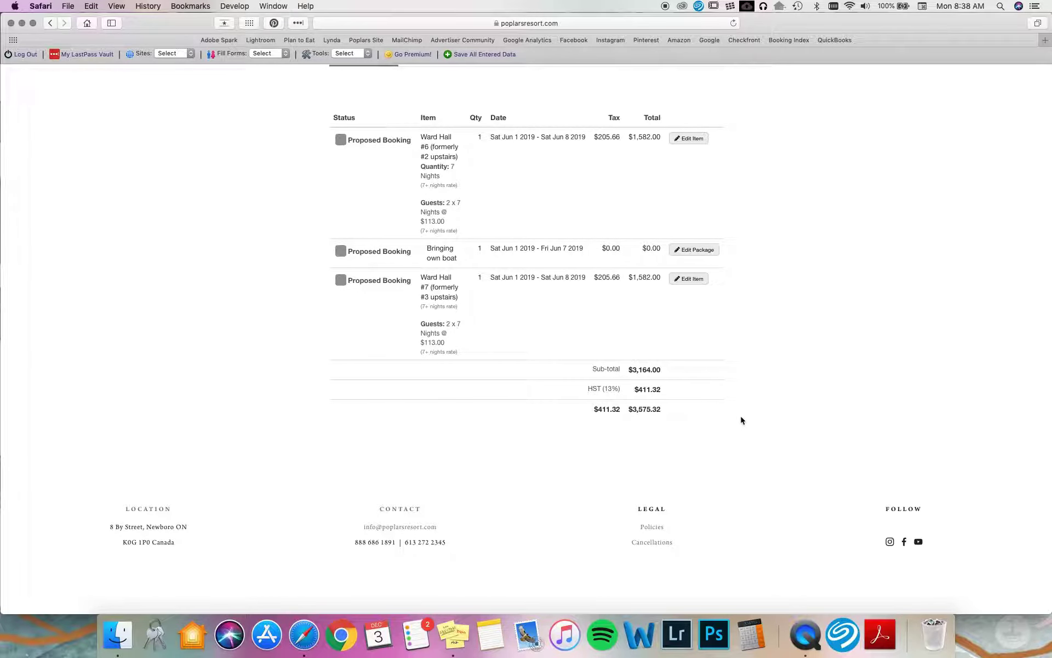
pyautogui.scroll(5, 741, 417)
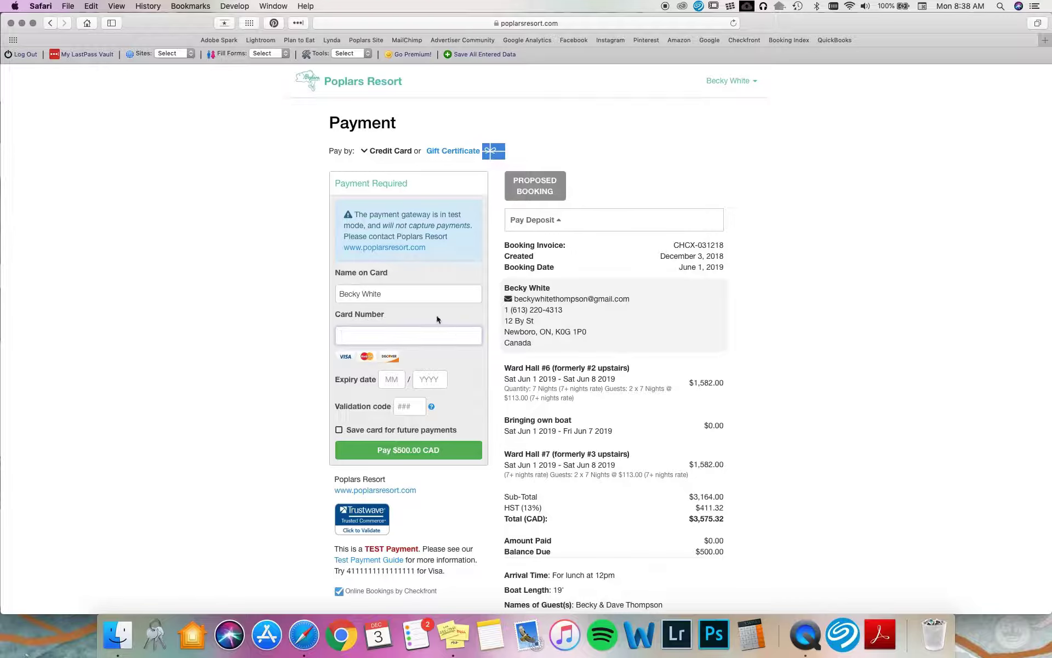
# Step: Enter the test Visa card number with expiry month 03 and year 2020
pyautogui.write('4111111111111111')
pyautogui.press('Tab')
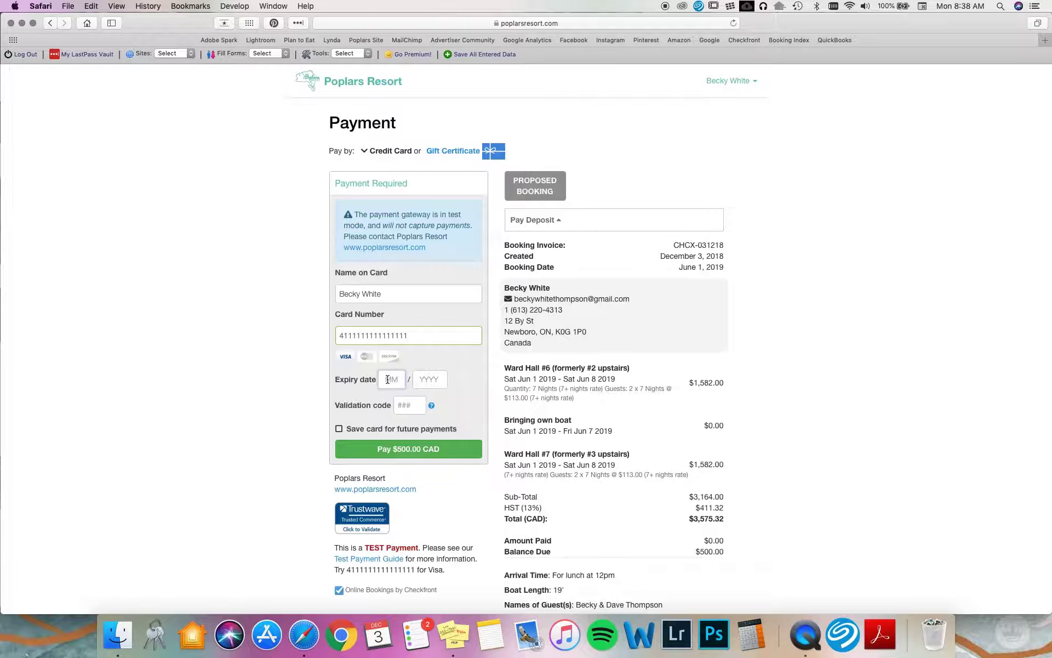
pyautogui.write('03')
pyautogui.press('Tab')
pyautogui.write('2020')
# Step: Fill in the card's validation code after checking the help on where to find it
pyautogui.click(417, 404)
pyautogui.click(432, 405)
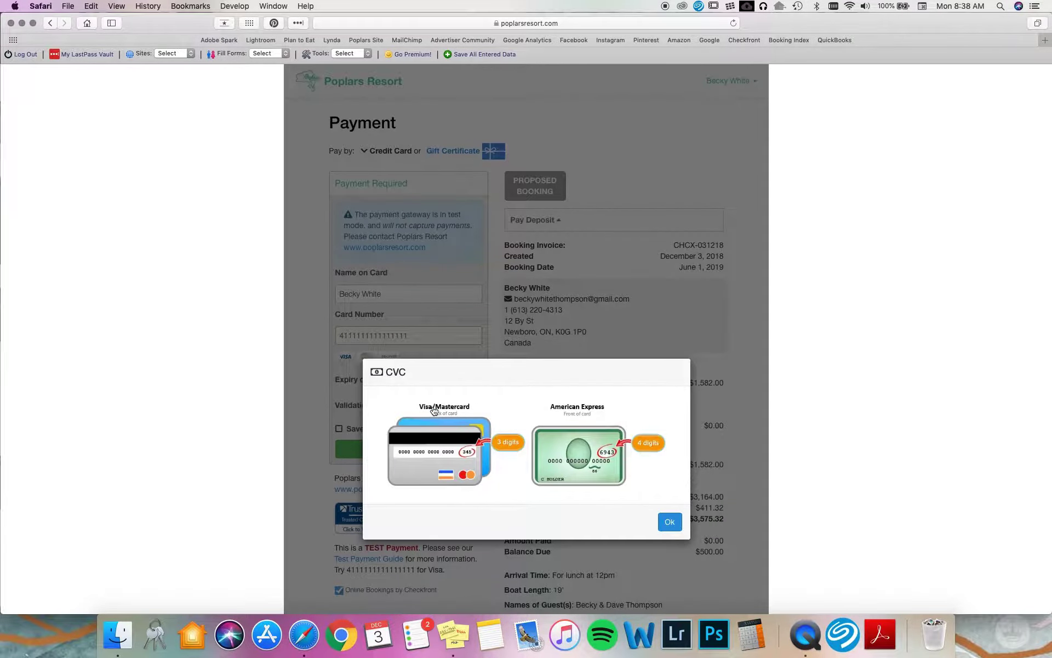
pyautogui.click(677, 522)
pyautogui.click(401, 405)
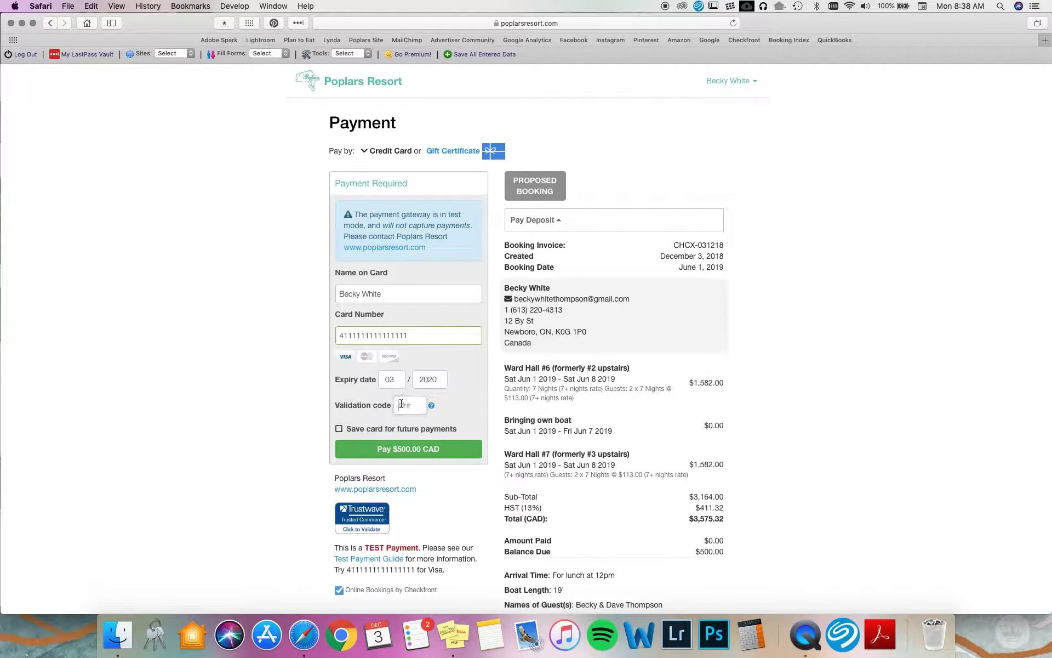
pyautogui.write('238')
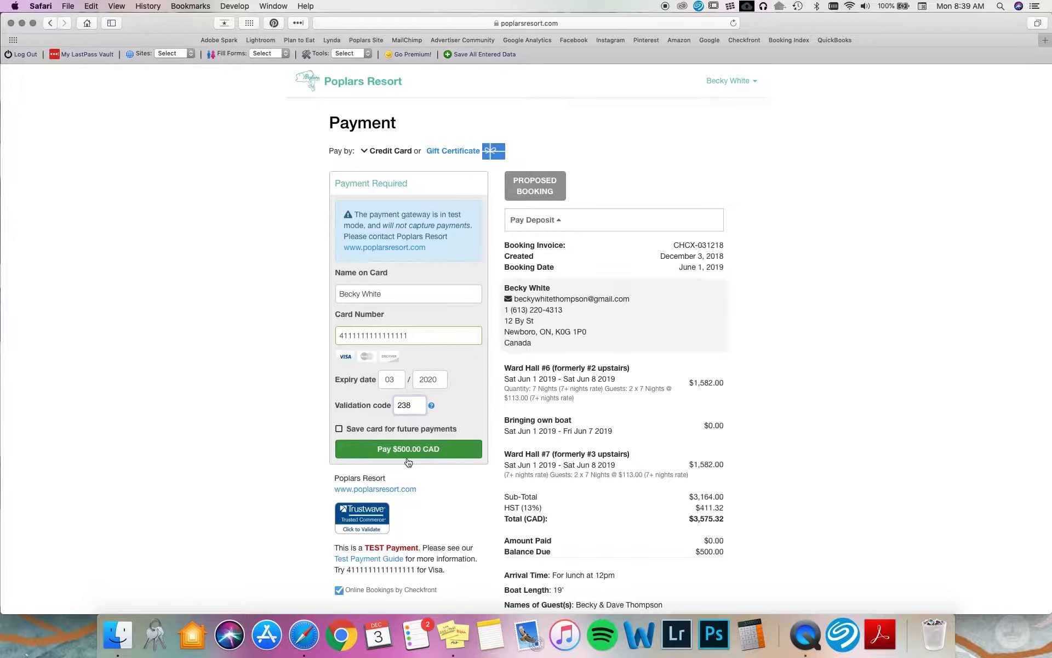
# Step: Pay the $500.00 CAD deposit, then go from the confirmation page back to poplarsresort.com
pyautogui.click(409, 454)
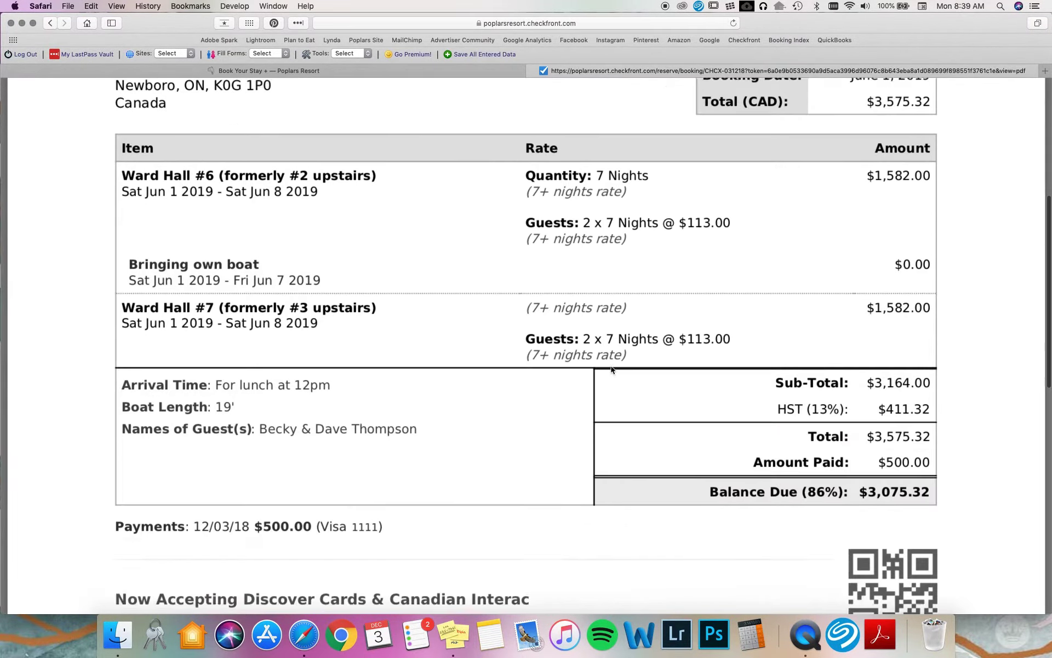
pyautogui.scroll(15, 609, 359)
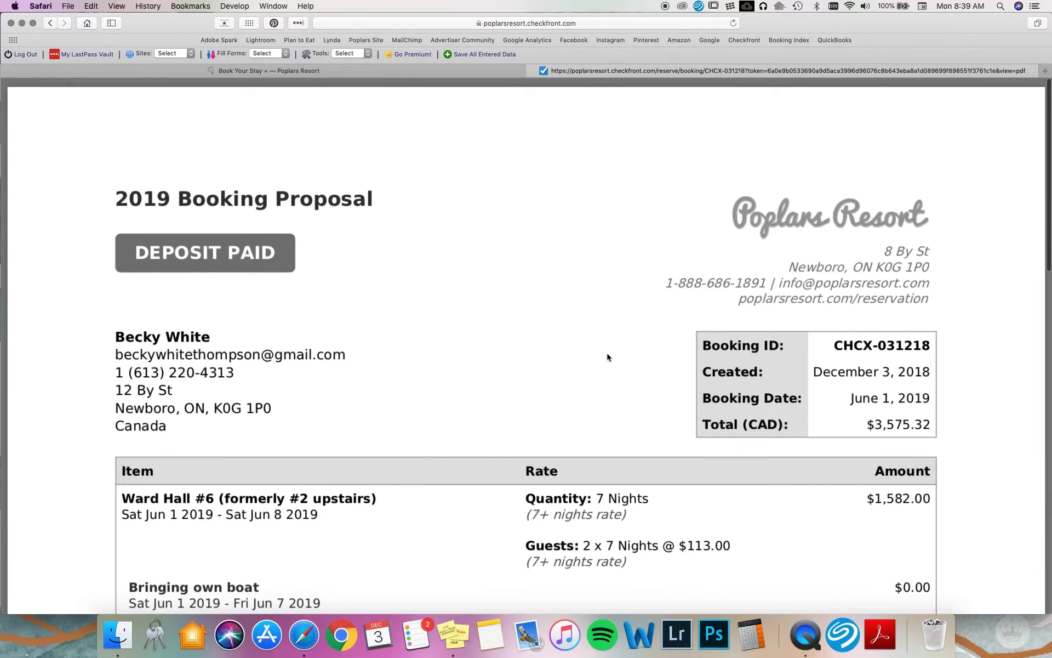
pyautogui.click(476, 71)
pyautogui.click(644, 262)
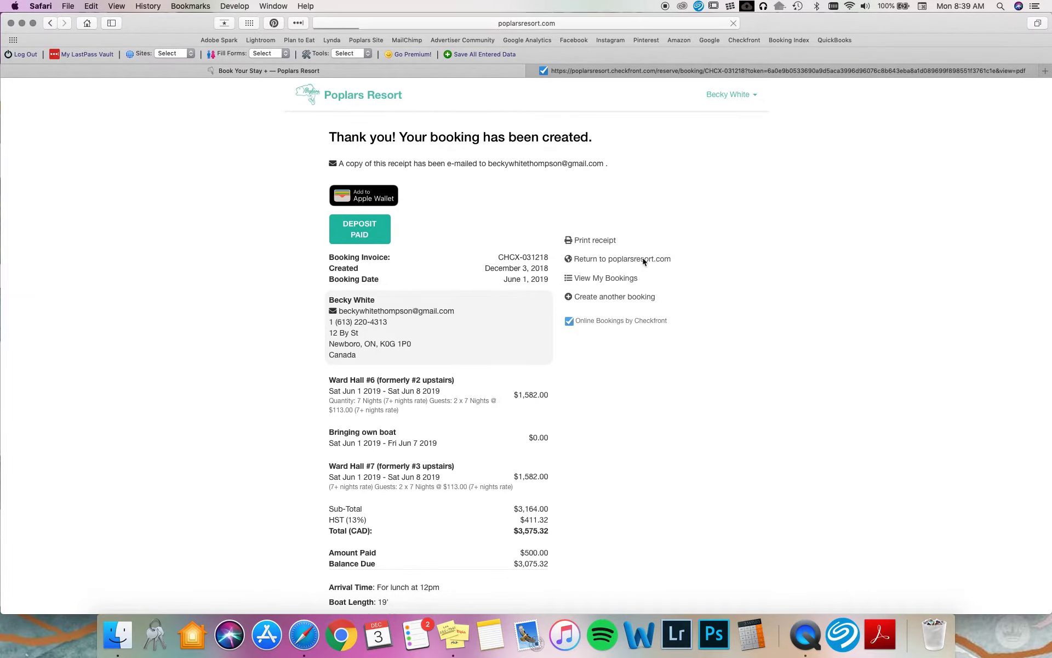